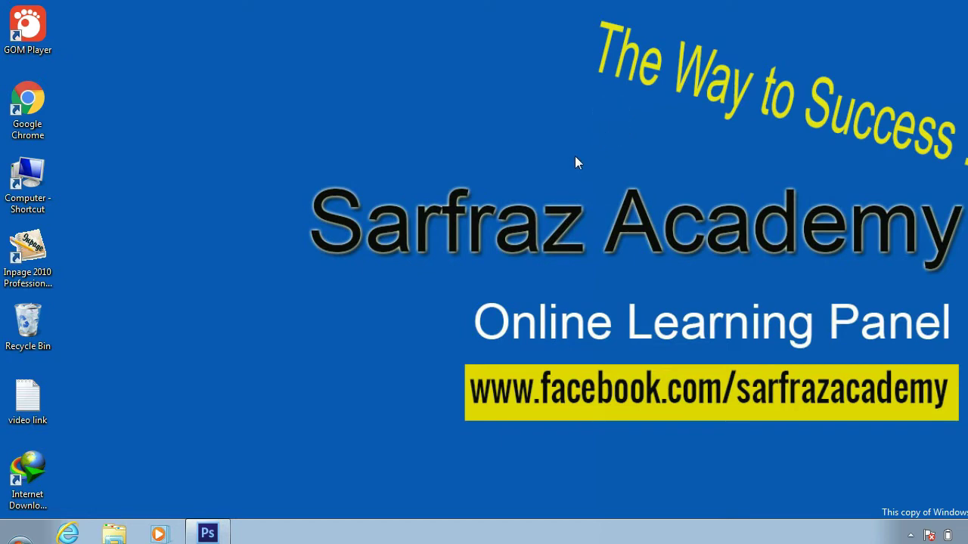
- Bring the Photoshop window forward and show the File menu
{"action": "left_click", "coordinate": [209, 535]}
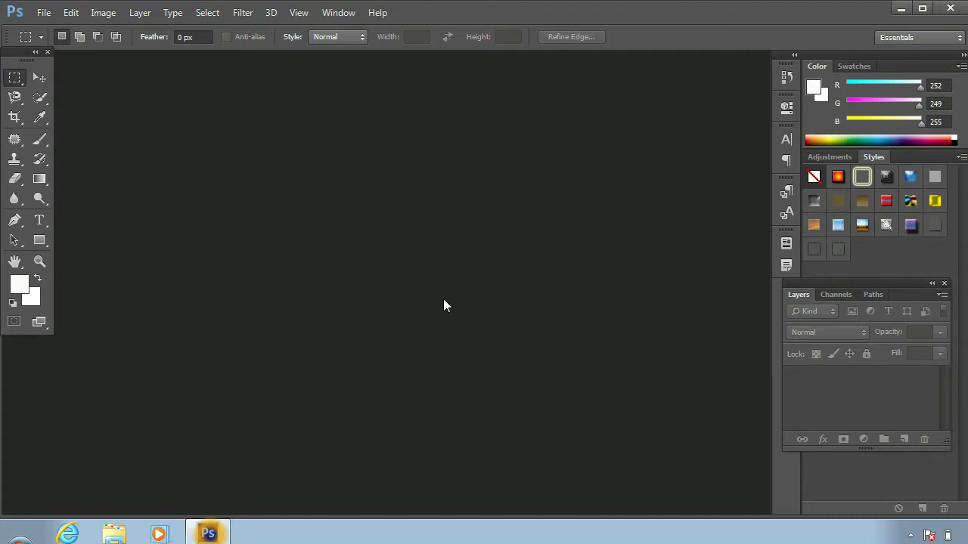
{"action": "left_click", "coordinate": [45, 12]}
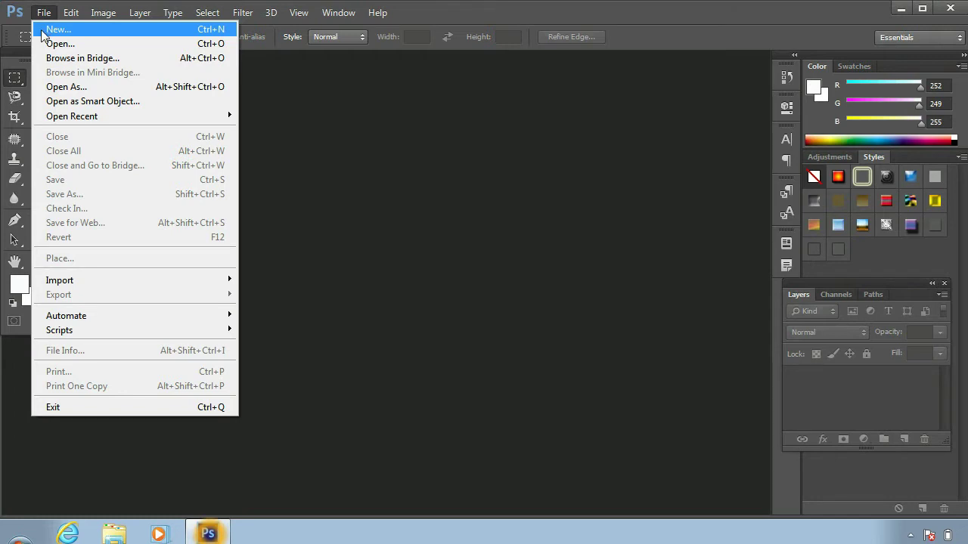
- Start a File > New document and rename it from Untitled-1 to 'class 1'
{"action": "left_click", "coordinate": [43, 30]}
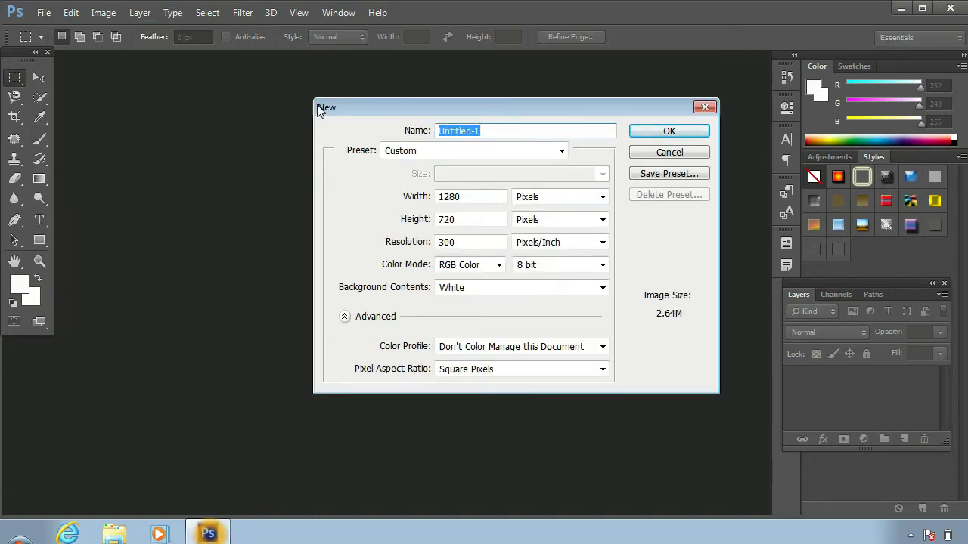
{"action": "left_click_drag", "start_coordinate": [414, 115], "coordinate": [315, 111]}
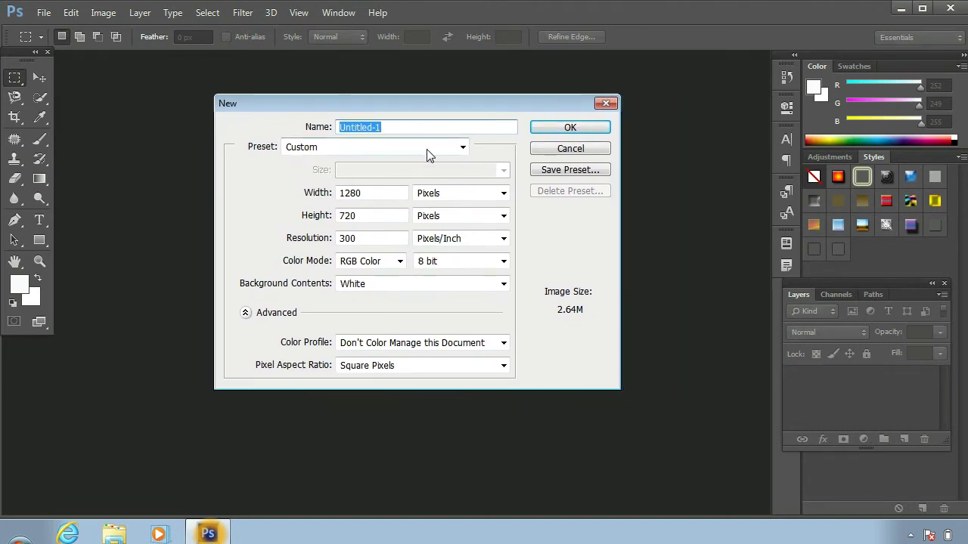
{"action": "left_click", "coordinate": [392, 127]}
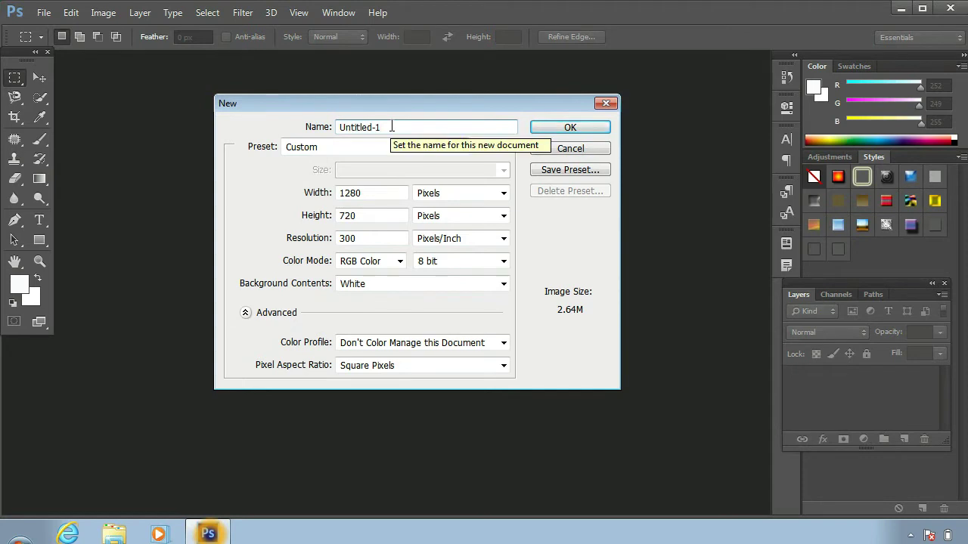
{"action": "left_click_drag", "start_coordinate": [392, 127], "coordinate": [338, 125]}
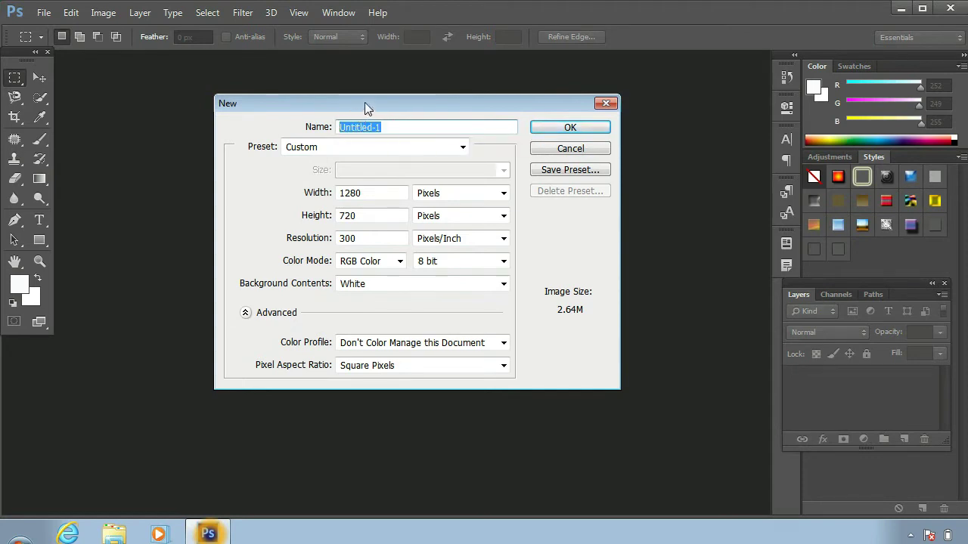
{"action": "type", "text": "c"}
{"action": "type", "text": "lass 1"}
{"action": "key", "text": "ctrl+a"}
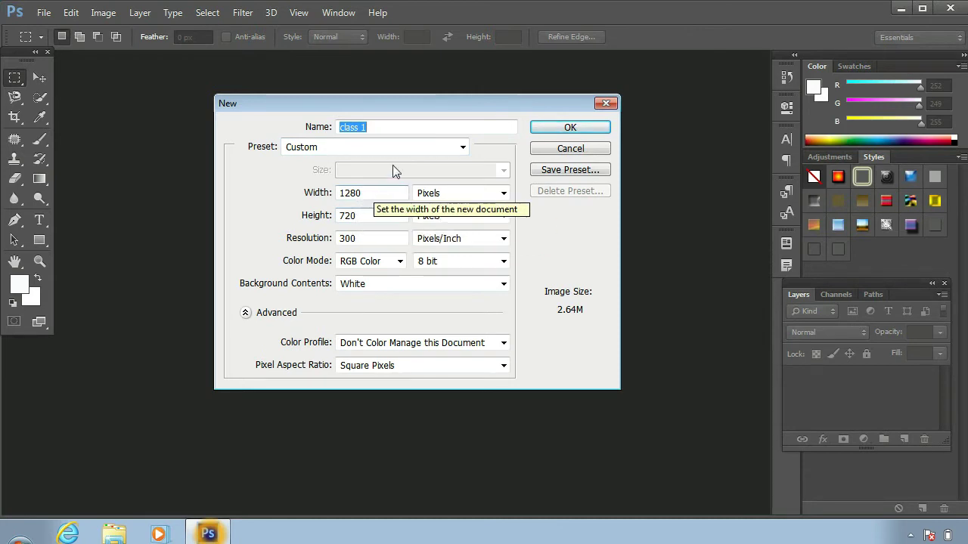
- Try the Default Photoshop Size preset, then U.S. Paper at Letter size
{"action": "left_click", "coordinate": [446, 149]}
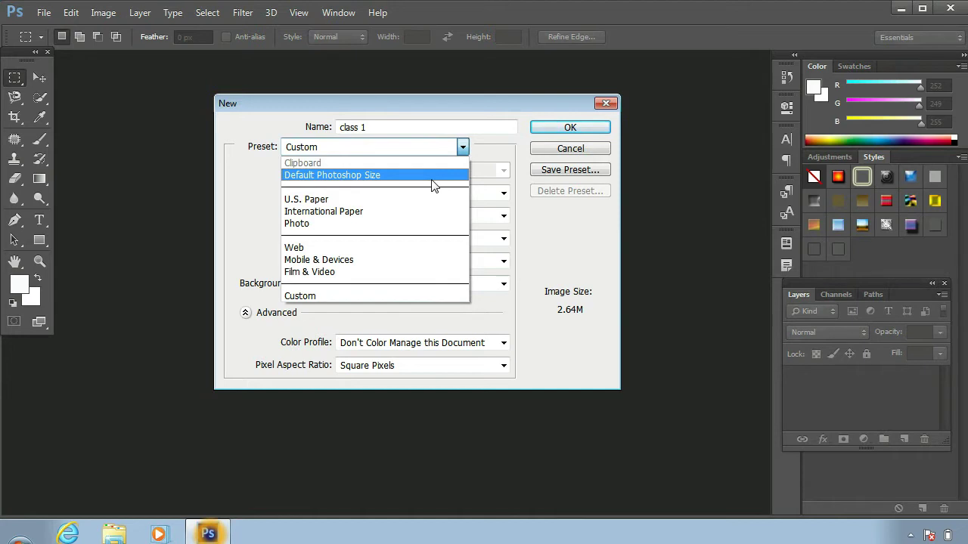
{"action": "left_click", "coordinate": [432, 179]}
{"action": "left_click", "coordinate": [460, 149]}
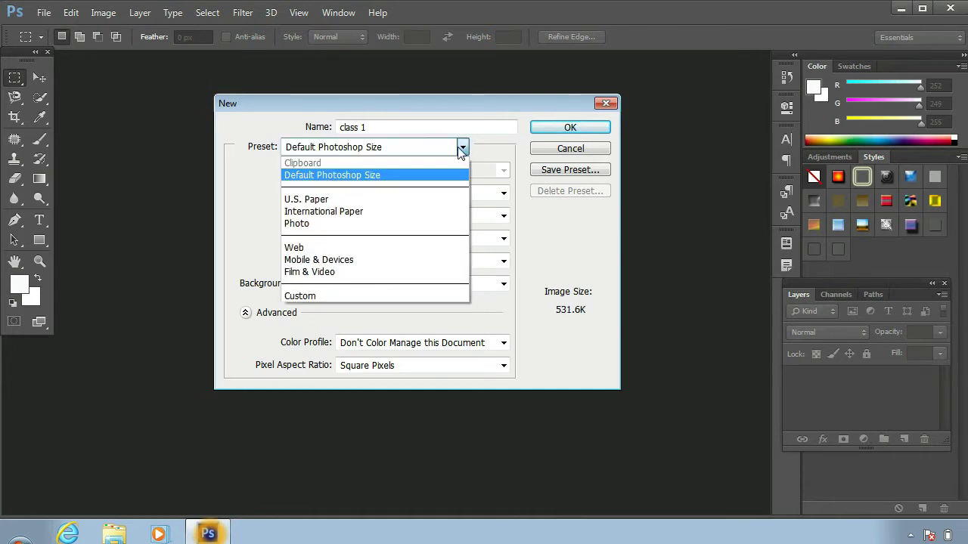
{"action": "left_click", "coordinate": [421, 200]}
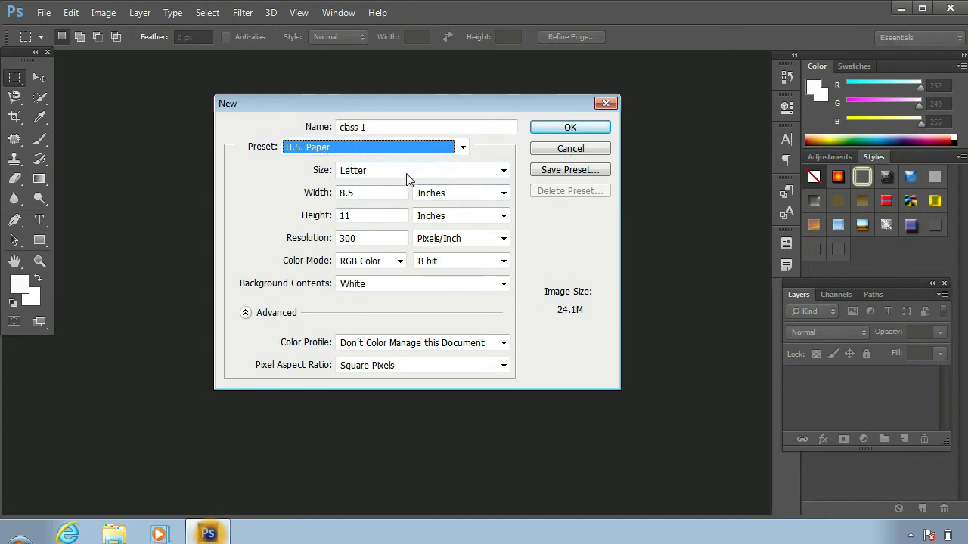
{"action": "left_click", "coordinate": [406, 173]}
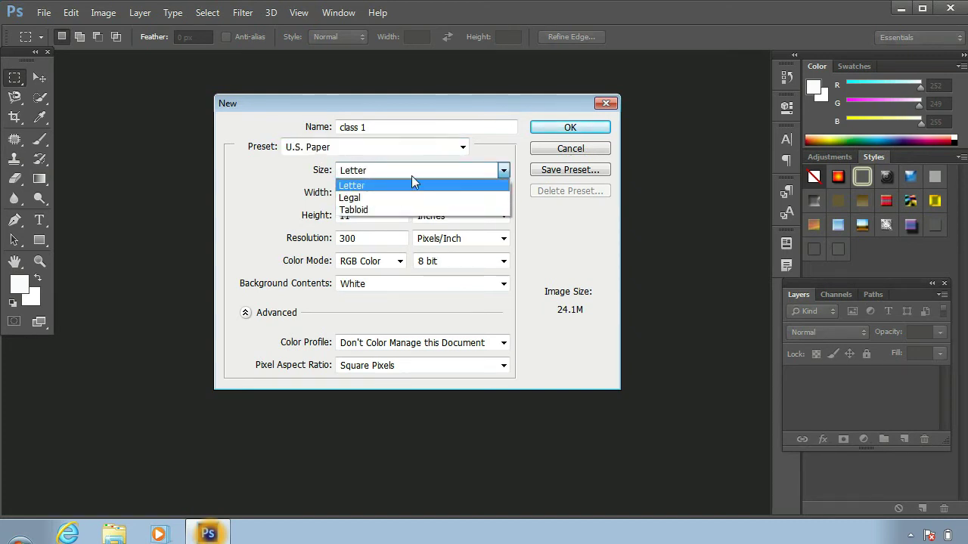
{"action": "left_click", "coordinate": [413, 174]}
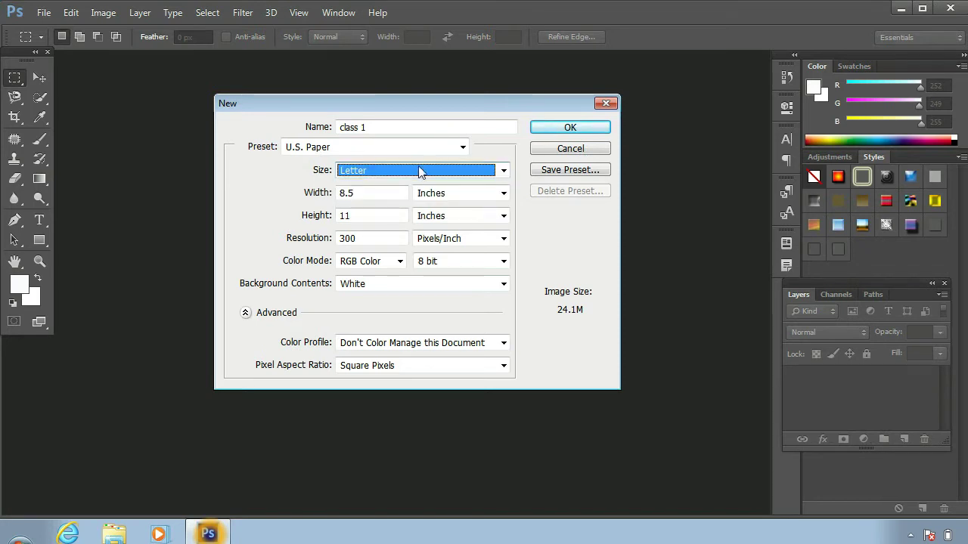
- Switch the preset to International Paper and view its paper sizes, including A4
{"action": "left_click", "coordinate": [442, 151]}
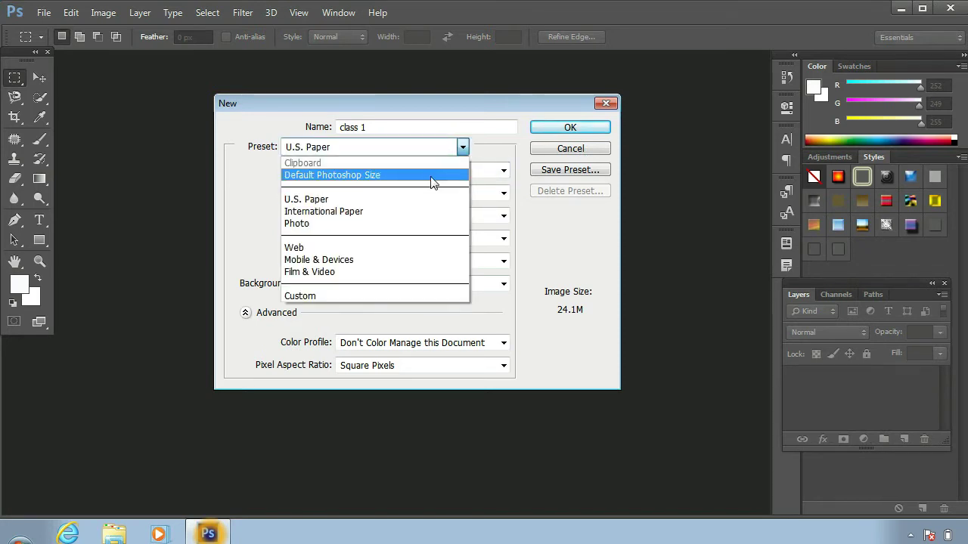
{"action": "left_click", "coordinate": [422, 223]}
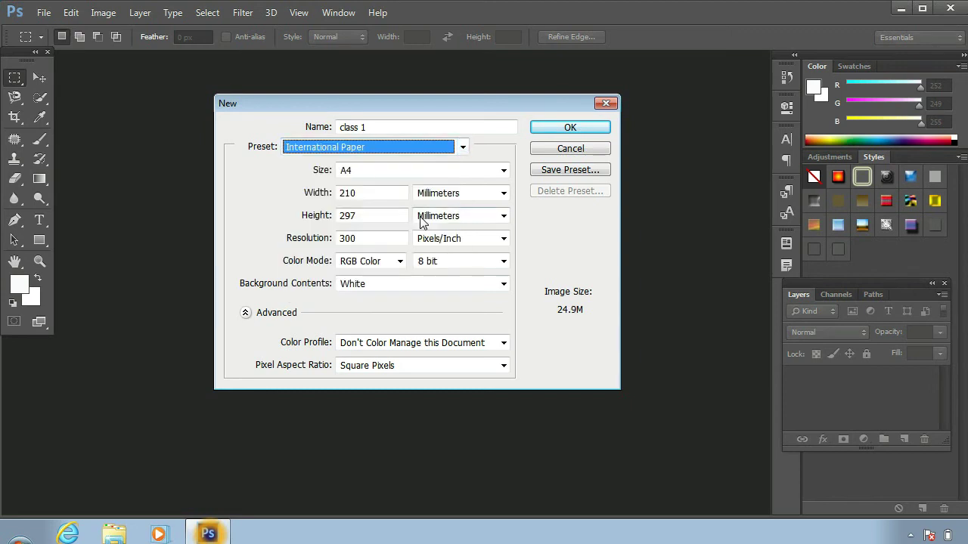
{"action": "left_click", "coordinate": [490, 172]}
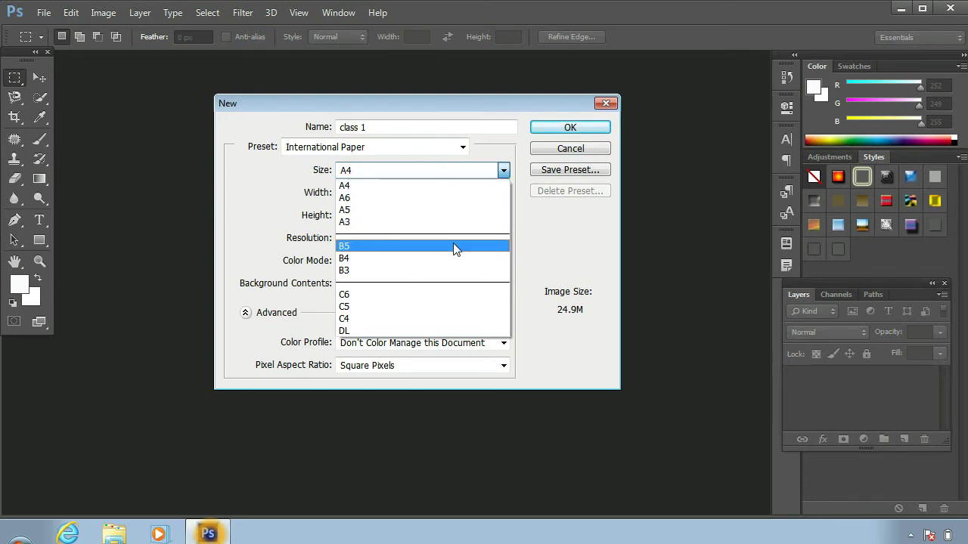
- Keep A4, then preview the Photo preset at Landscape, 2 x 3
{"action": "left_click", "coordinate": [484, 173]}
{"action": "left_click", "coordinate": [438, 148]}
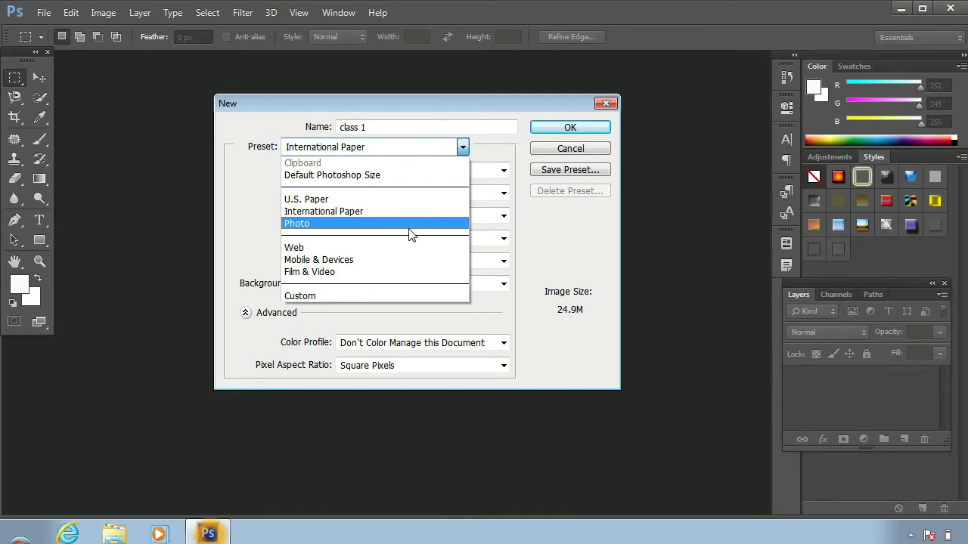
{"action": "left_click", "coordinate": [409, 225]}
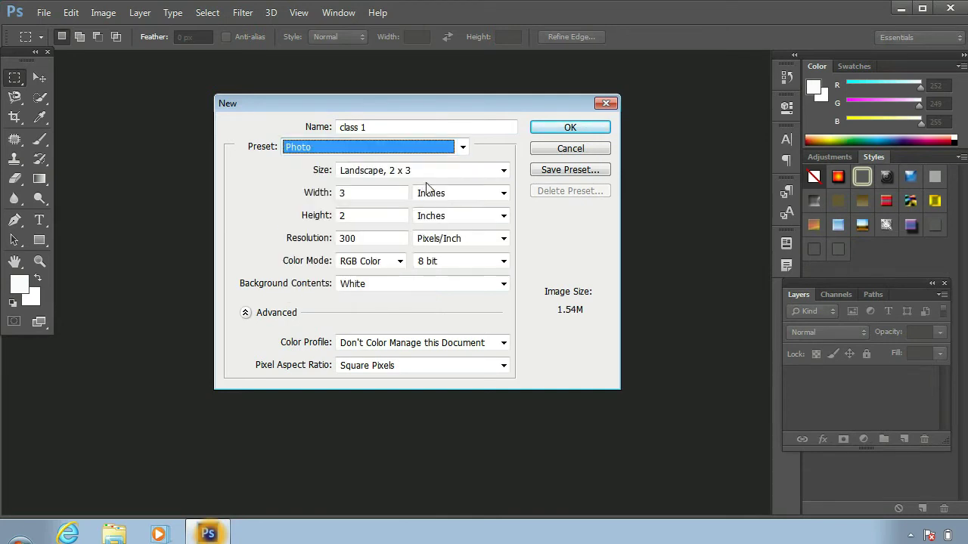
{"action": "left_click", "coordinate": [445, 172]}
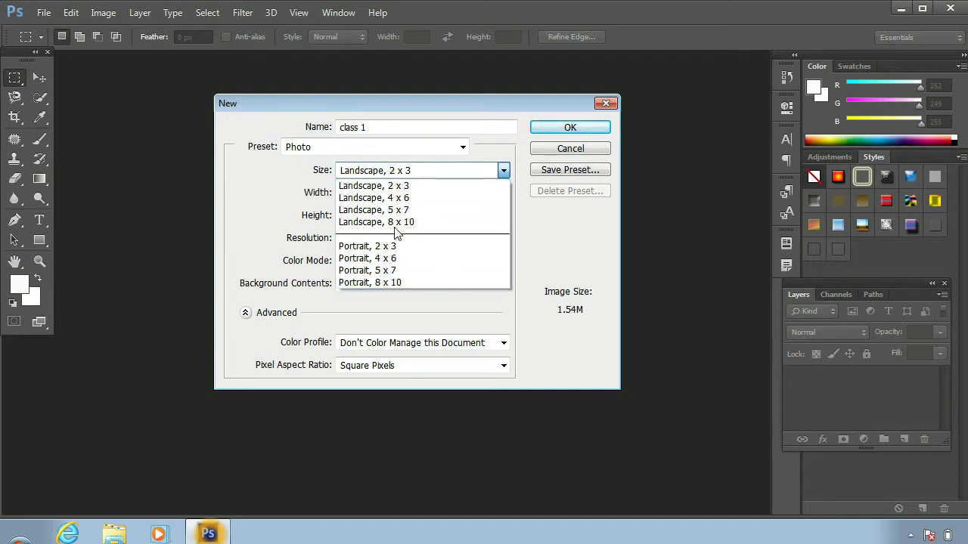
{"action": "left_click", "coordinate": [425, 186]}
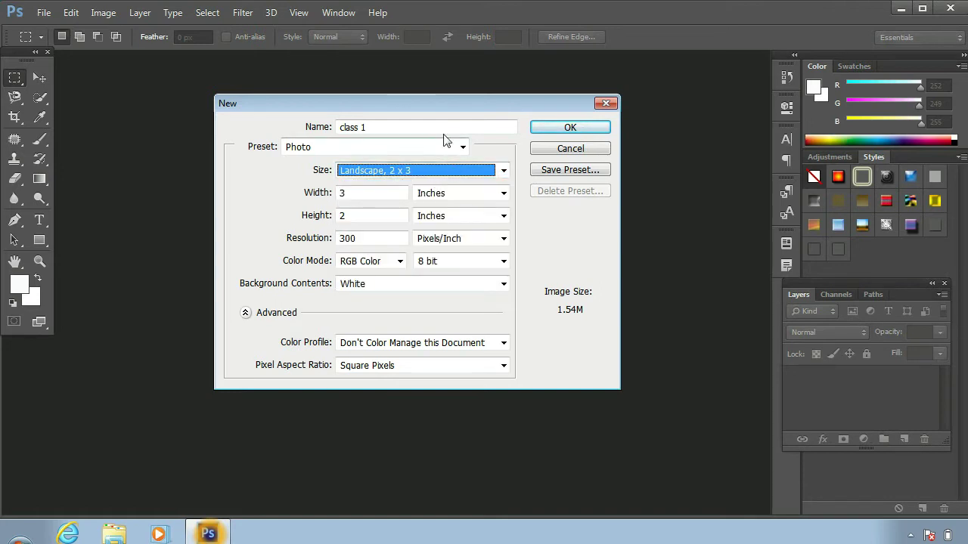
- Switch to the Web preset at 800 x 600 px, 72 ppi
{"action": "left_click", "coordinate": [446, 151]}
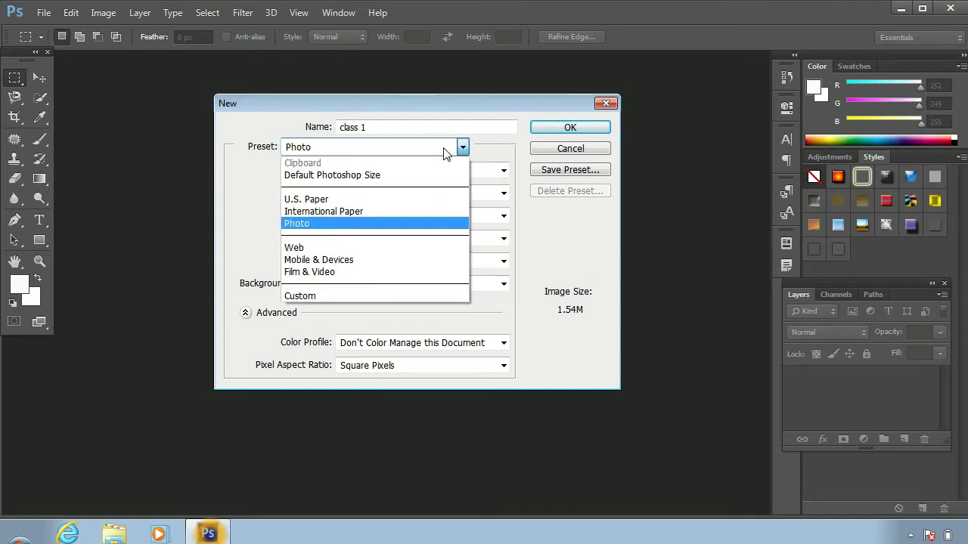
{"action": "left_click", "coordinate": [403, 251]}
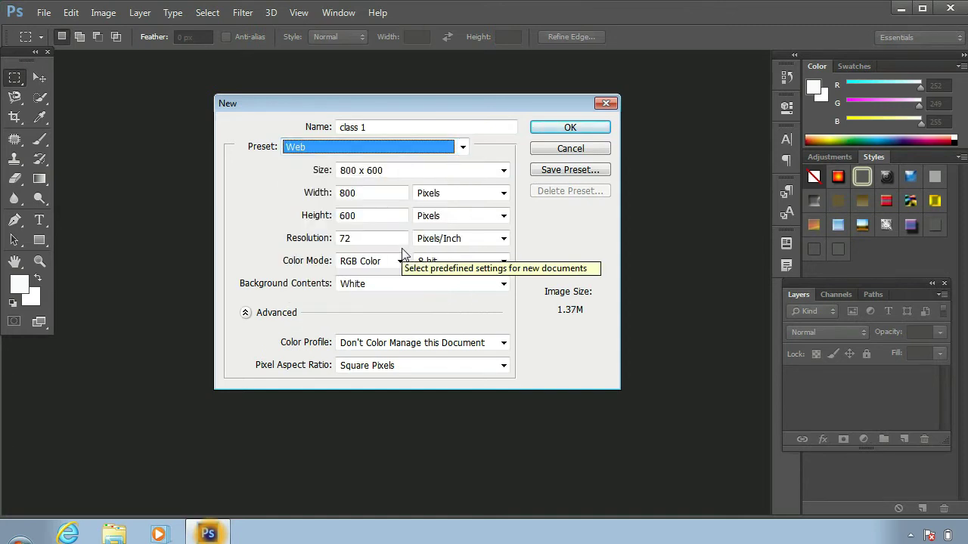
{"action": "left_click", "coordinate": [495, 174]}
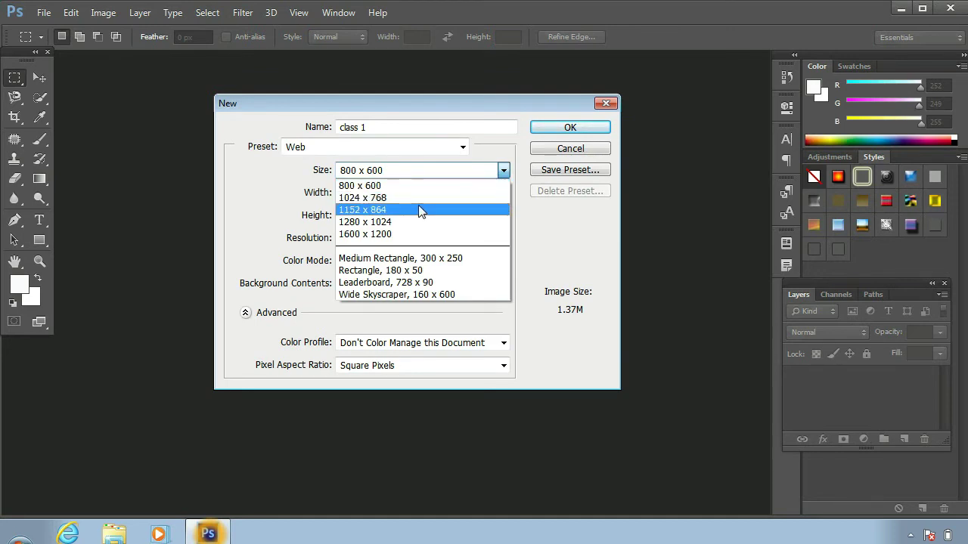
{"action": "left_click", "coordinate": [403, 152]}
- Choose the Mobile & Devices preset, keeping its 240 x 320 px size at 72 ppi
{"action": "left_click", "coordinate": [403, 150]}
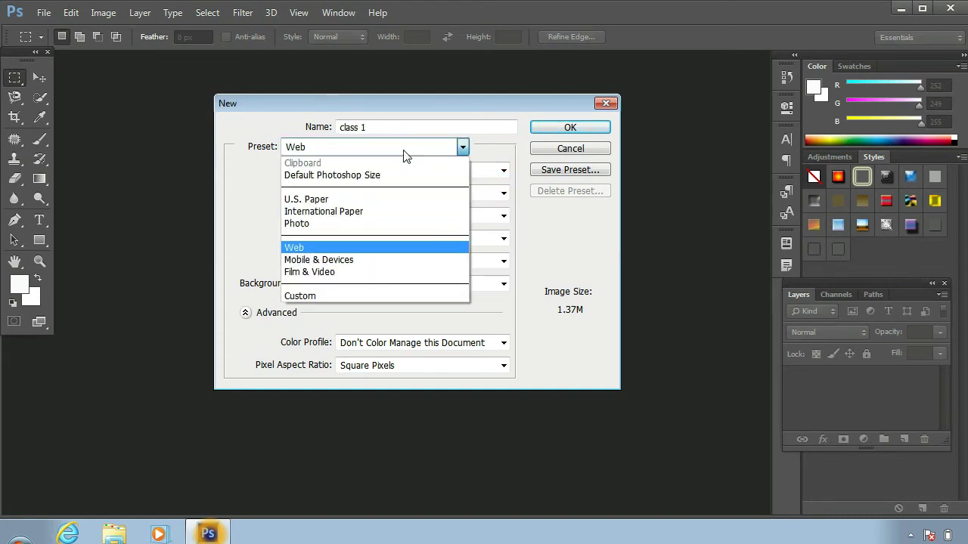
{"action": "left_click", "coordinate": [378, 256]}
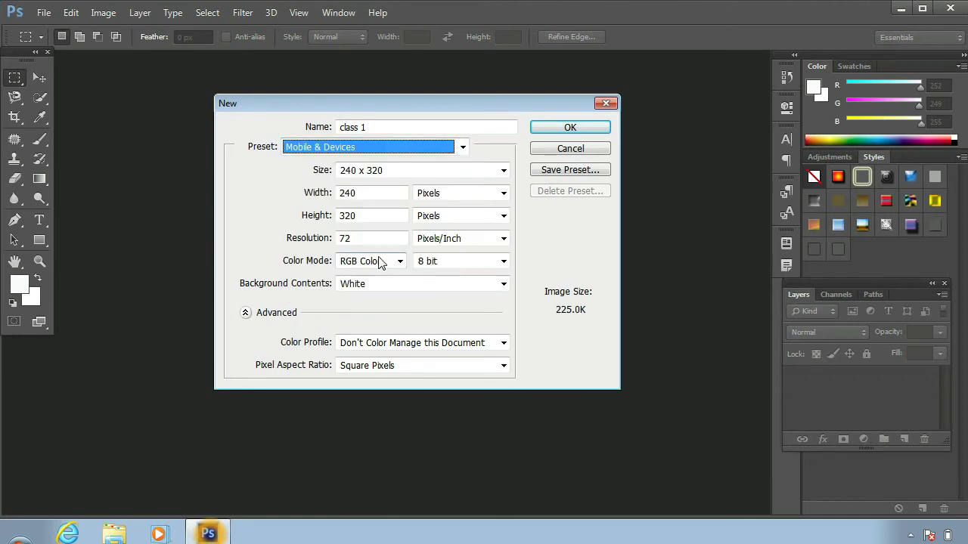
{"action": "left_click", "coordinate": [418, 171]}
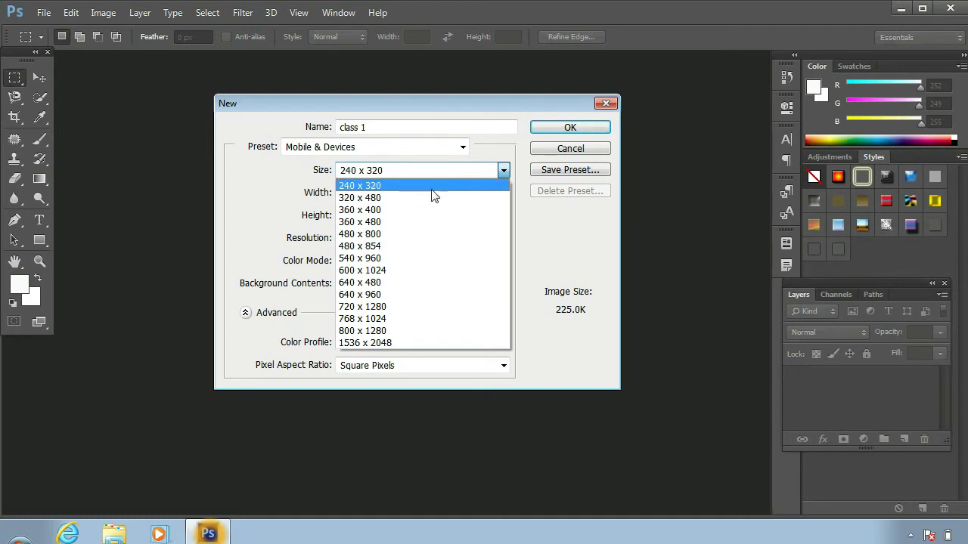
{"action": "left_click", "coordinate": [448, 171]}
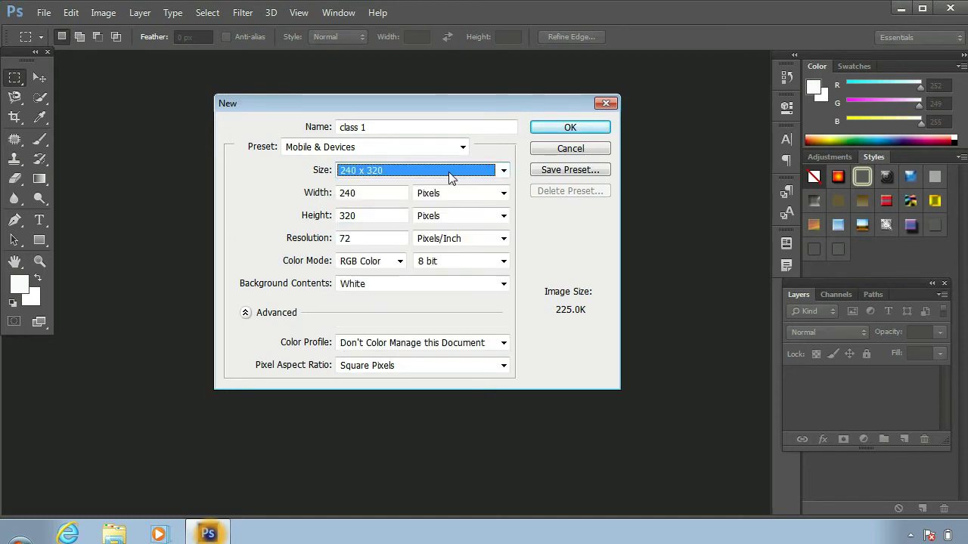
{"action": "left_click", "coordinate": [383, 151]}
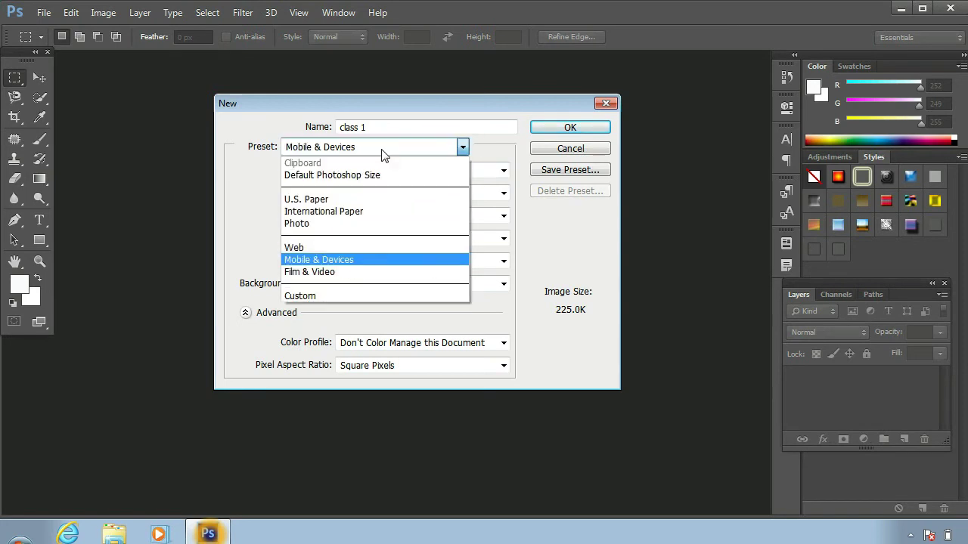
- Try the Film & Video preset with the NTSC DV frame size
{"action": "left_click", "coordinate": [373, 273]}
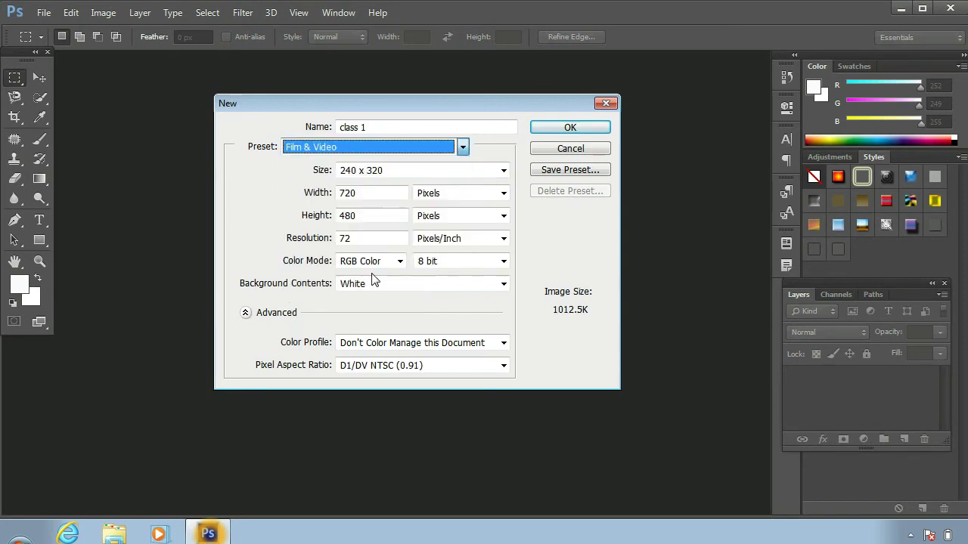
{"action": "left_click", "coordinate": [393, 172]}
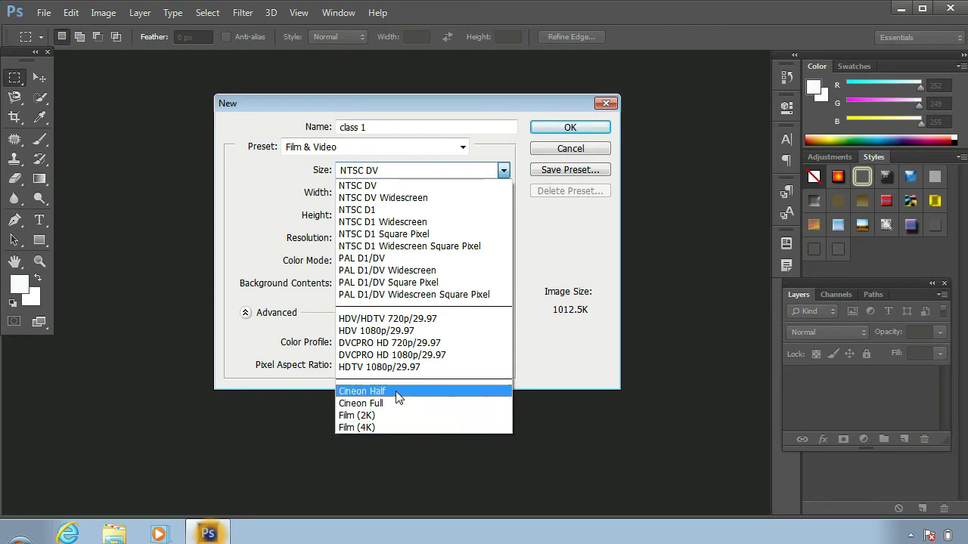
{"action": "left_click", "coordinate": [389, 187]}
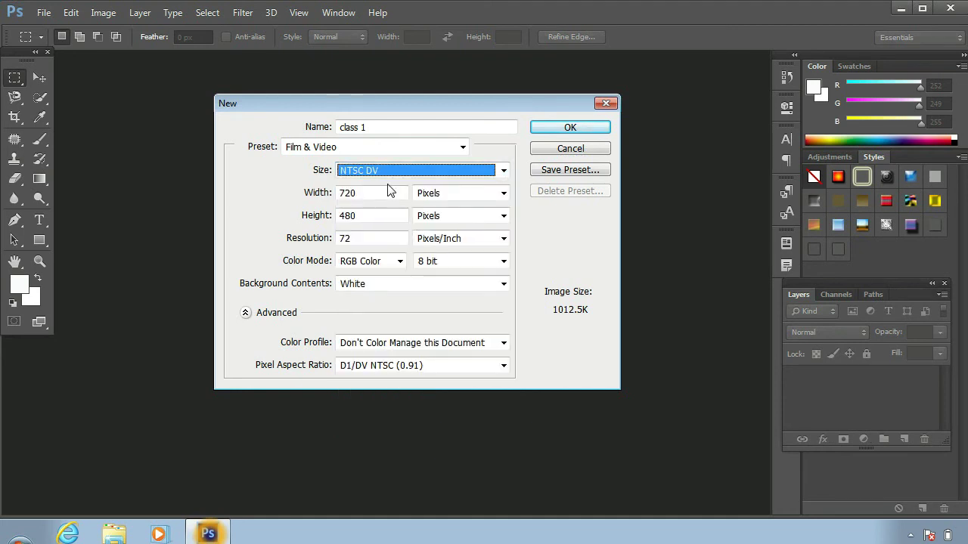
- Return to Default Photoshop Size (7 x 5 in, 72 ppi), then set the preset to Custom
{"action": "left_click", "coordinate": [461, 146]}
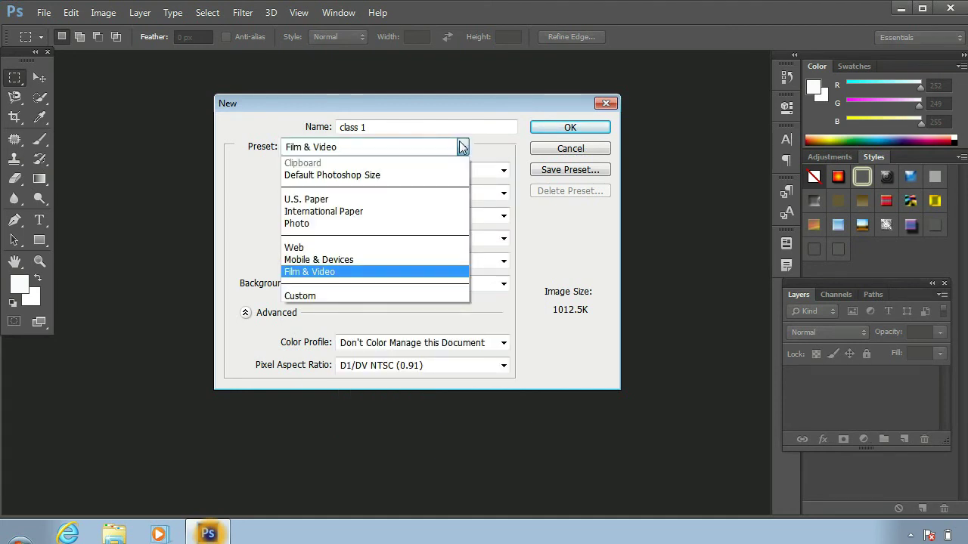
{"action": "left_click", "coordinate": [383, 176]}
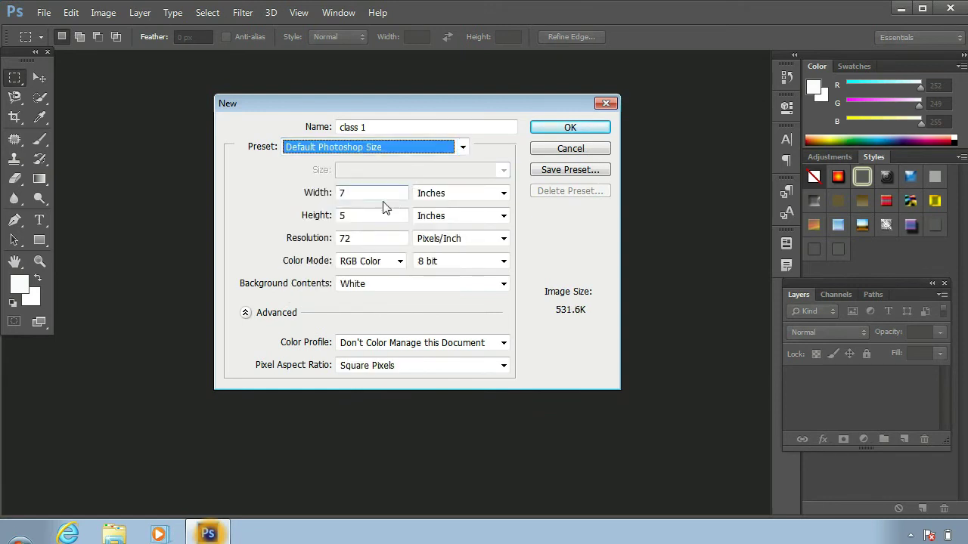
{"action": "left_click_drag", "start_coordinate": [356, 194], "coordinate": [339, 195]}
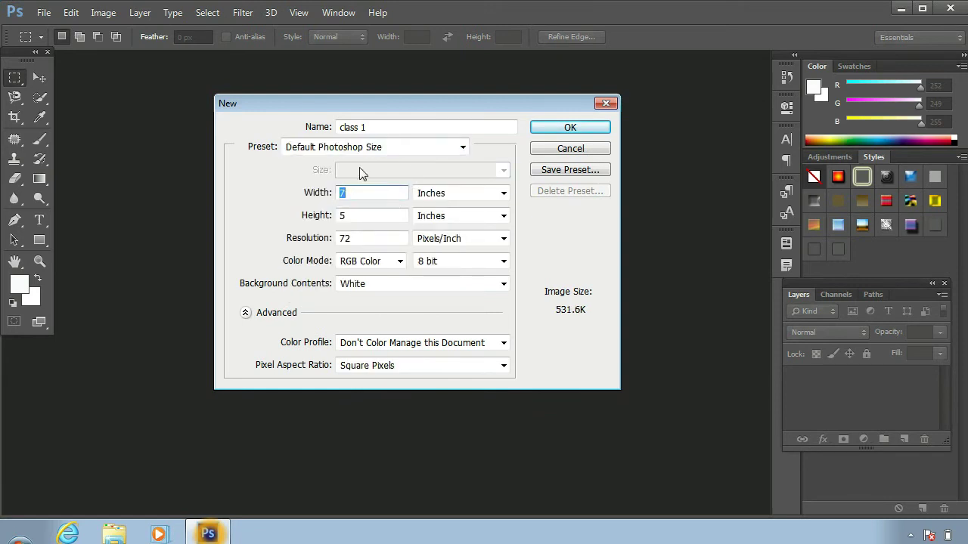
{"action": "left_click", "coordinate": [383, 149]}
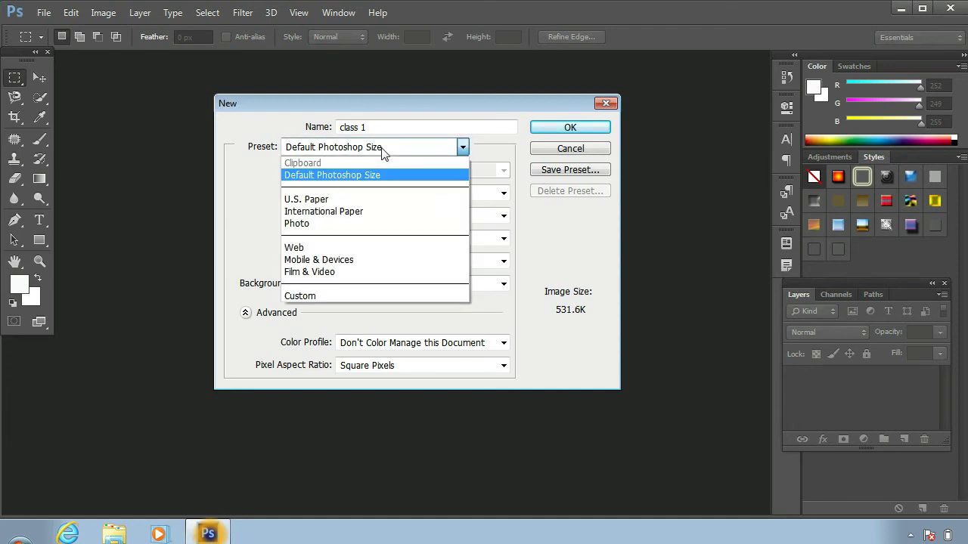
{"action": "left_click", "coordinate": [377, 293]}
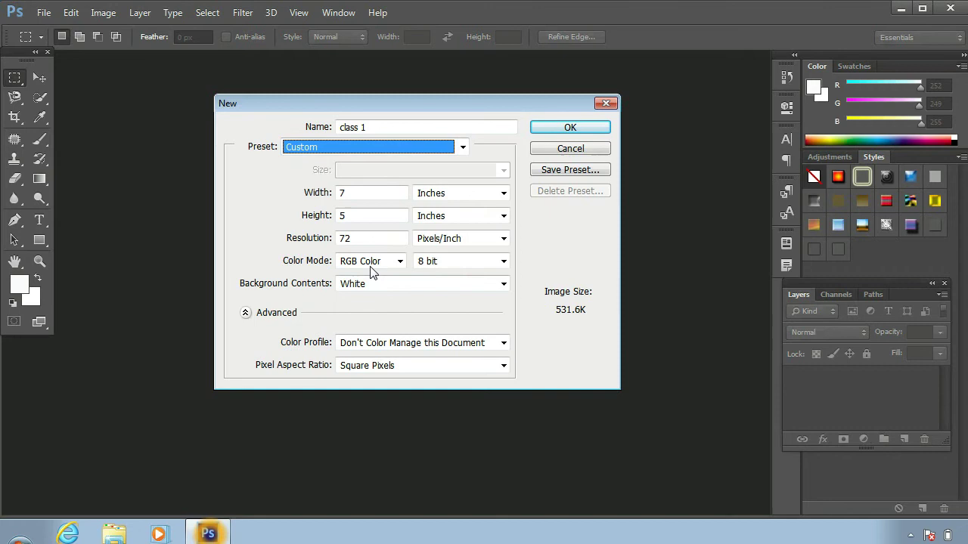
- Set width 1280 and height 720 pixels, with resolution 300 pixels/inch
{"action": "left_click", "coordinate": [347, 194]}
{"action": "left_click_drag", "start_coordinate": [347, 193], "coordinate": [338, 195]}
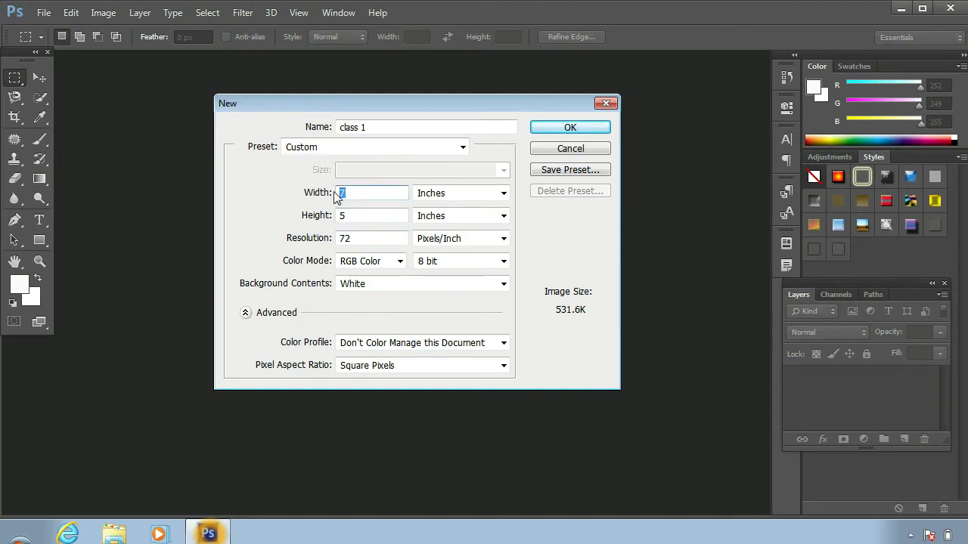
{"action": "type", "text": "1280"}
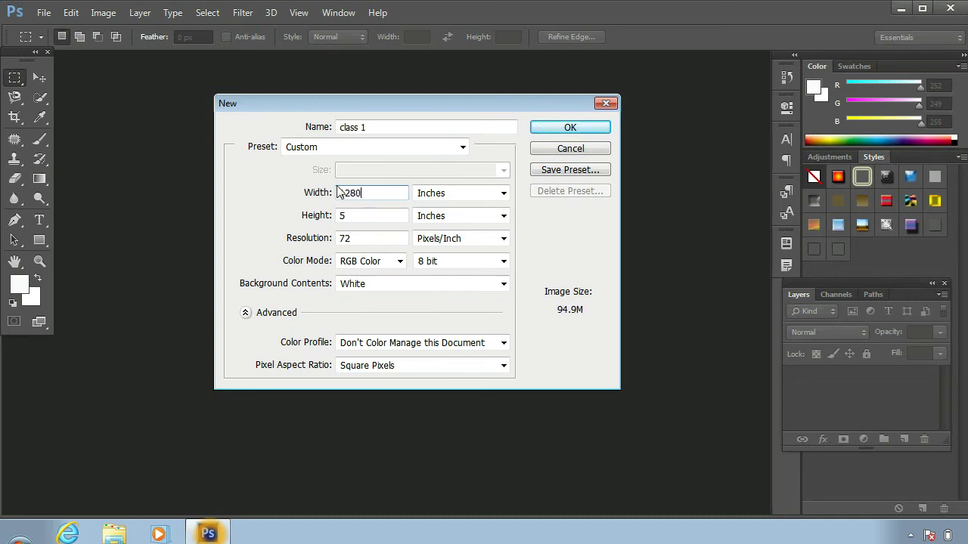
{"action": "left_click", "coordinate": [496, 195]}
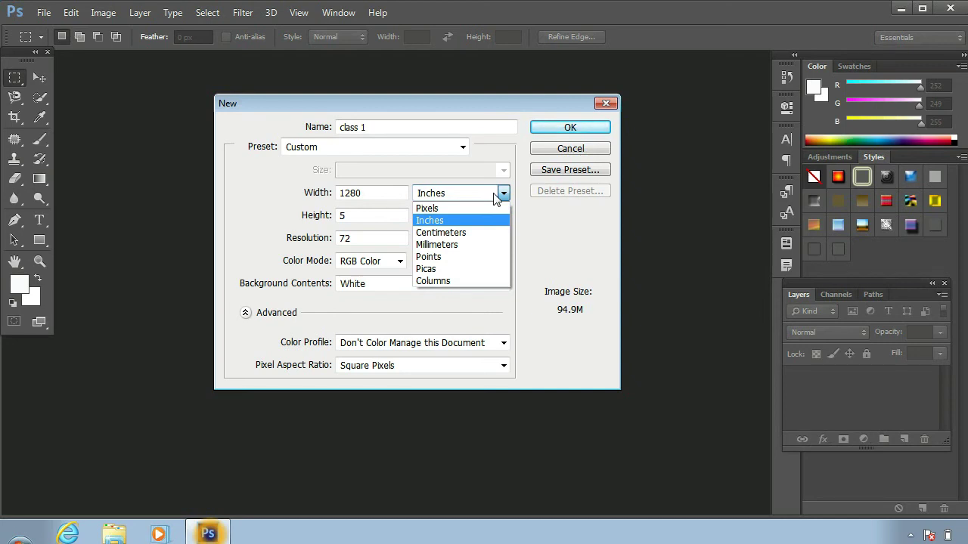
{"action": "left_click", "coordinate": [489, 208]}
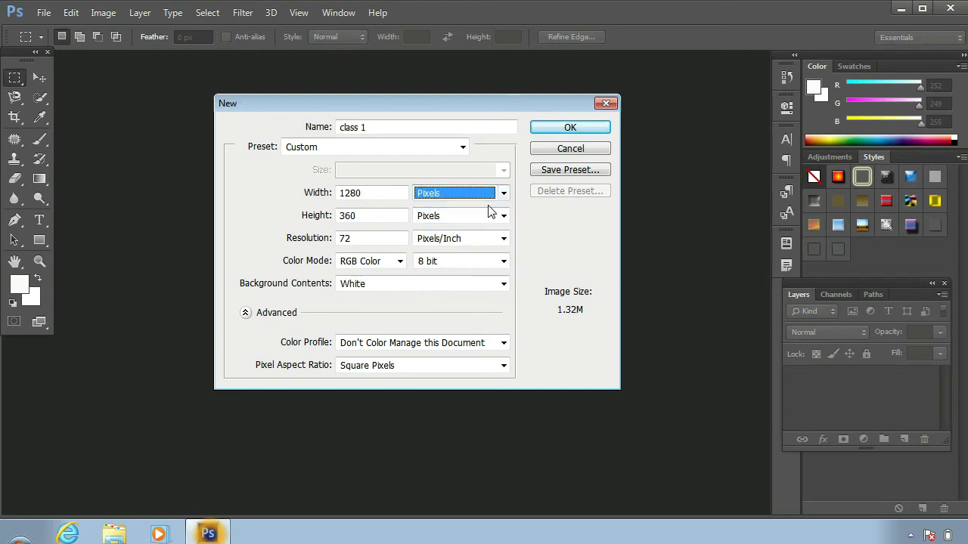
{"action": "left_click", "coordinate": [355, 216]}
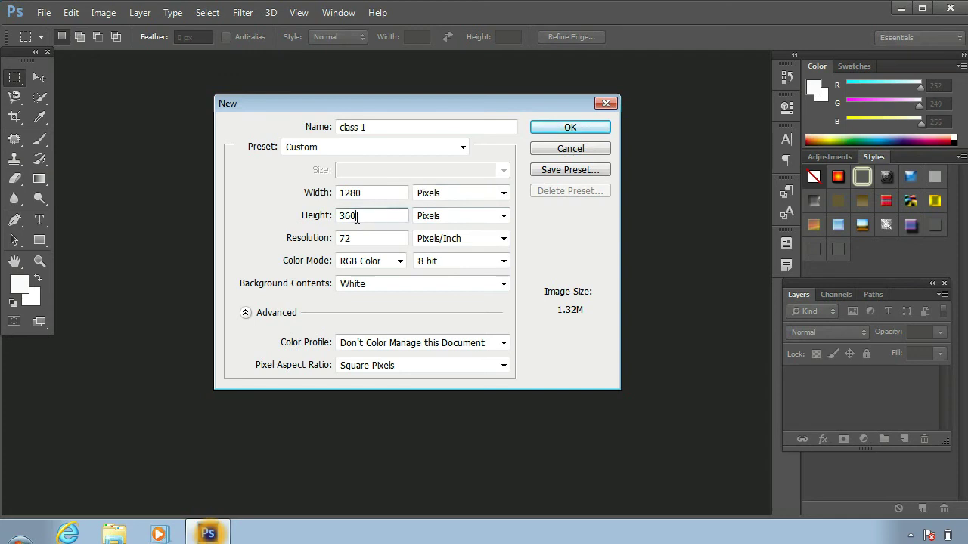
{"action": "left_click_drag", "start_coordinate": [355, 216], "coordinate": [321, 216]}
{"action": "type", "text": "72"}
{"action": "type", "text": "0"}
{"action": "left_click_drag", "start_coordinate": [358, 235], "coordinate": [331, 244]}
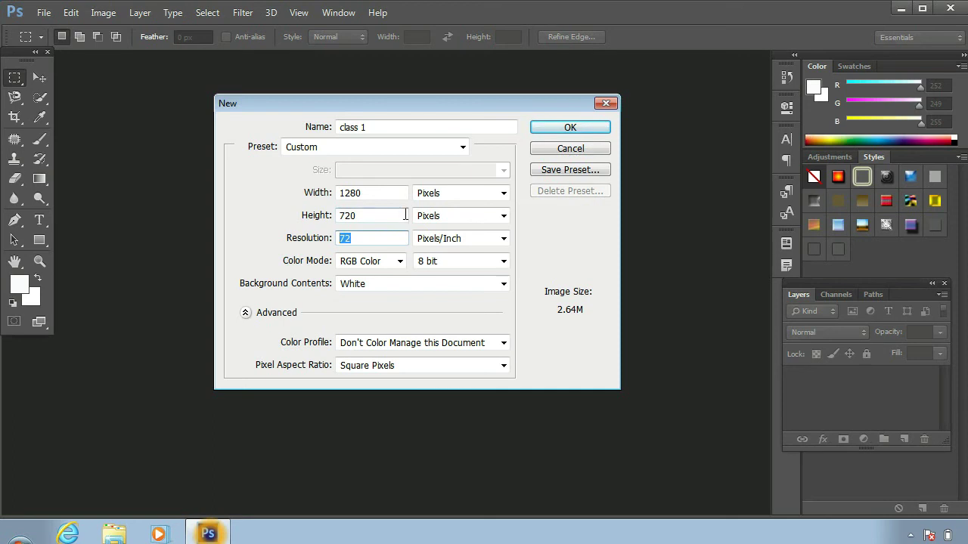
{"action": "type", "text": "3"}
{"action": "type", "text": "0"}
{"action": "type", "text": "0"}
{"action": "left_click", "coordinate": [400, 261]}
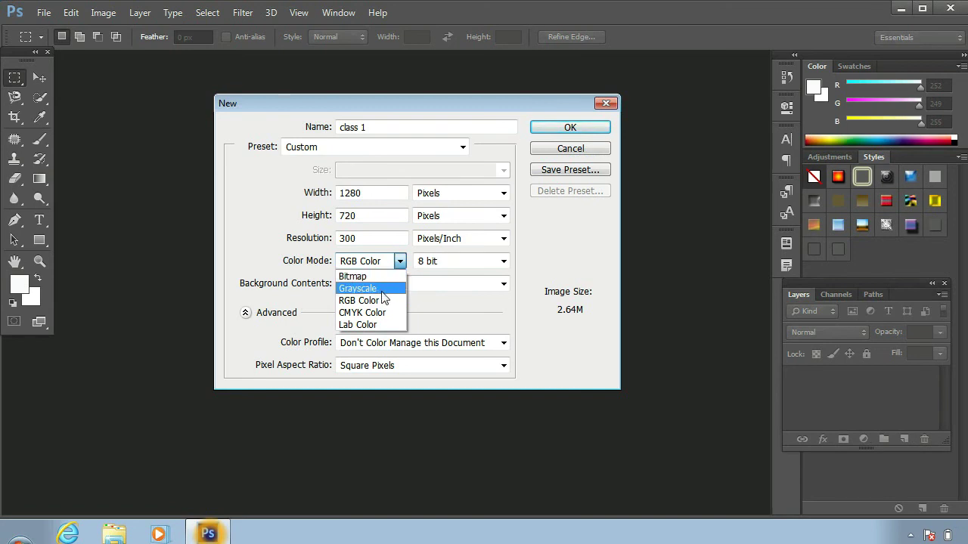
- Try Grayscale, return to RGB Color, keep a White background, and toggle the Advanced section
{"action": "left_click", "coordinate": [383, 293]}
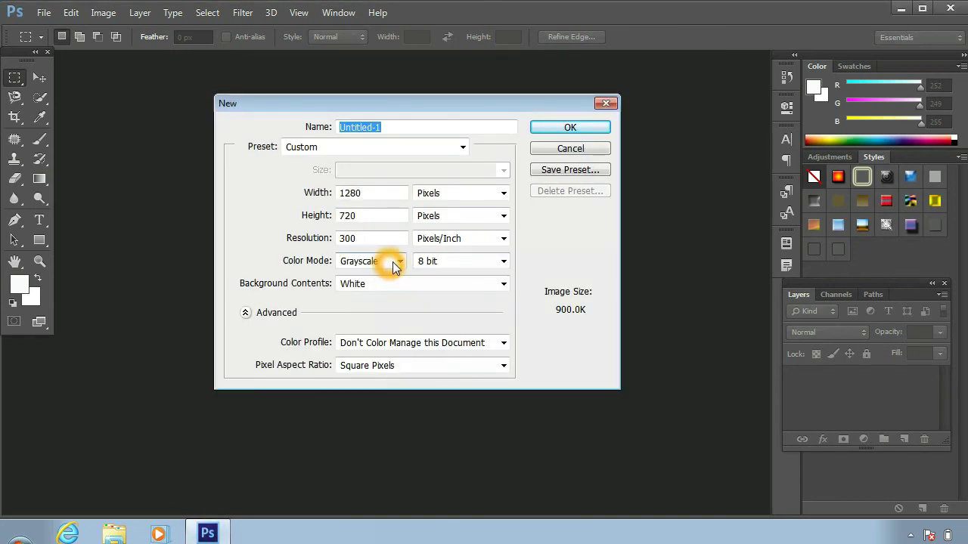
{"action": "left_click", "coordinate": [395, 261]}
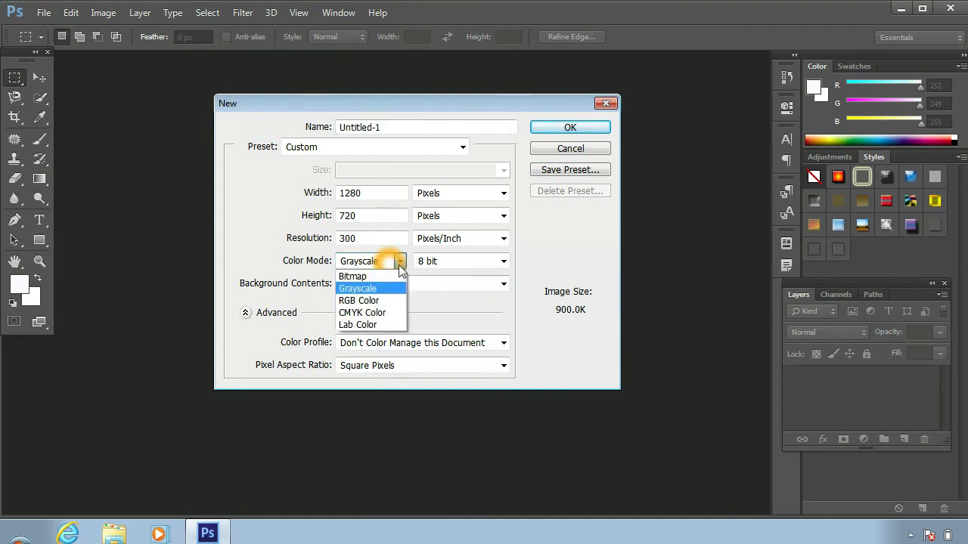
{"action": "left_click", "coordinate": [381, 301]}
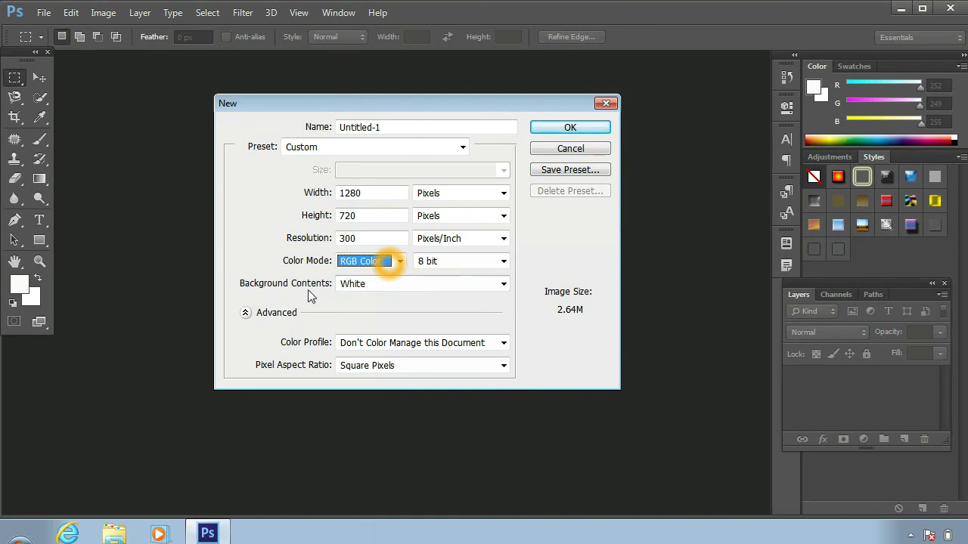
{"action": "left_click", "coordinate": [389, 285]}
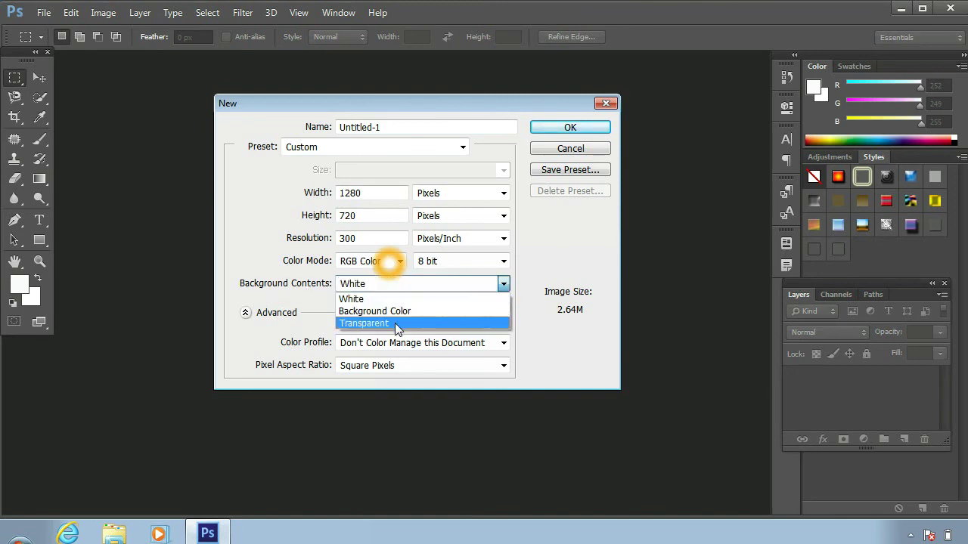
{"action": "left_click", "coordinate": [365, 299]}
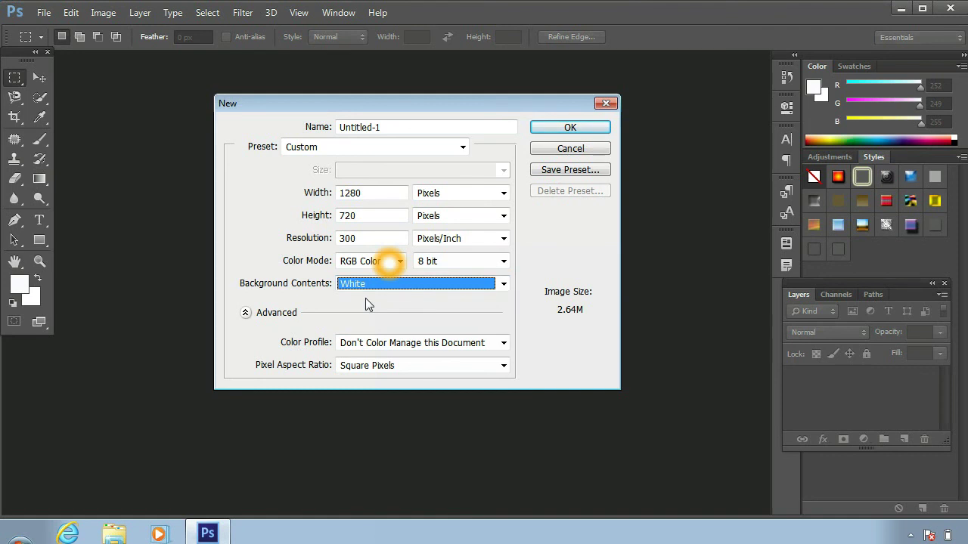
{"action": "left_click", "coordinate": [245, 313]}
{"action": "left_click", "coordinate": [246, 313]}
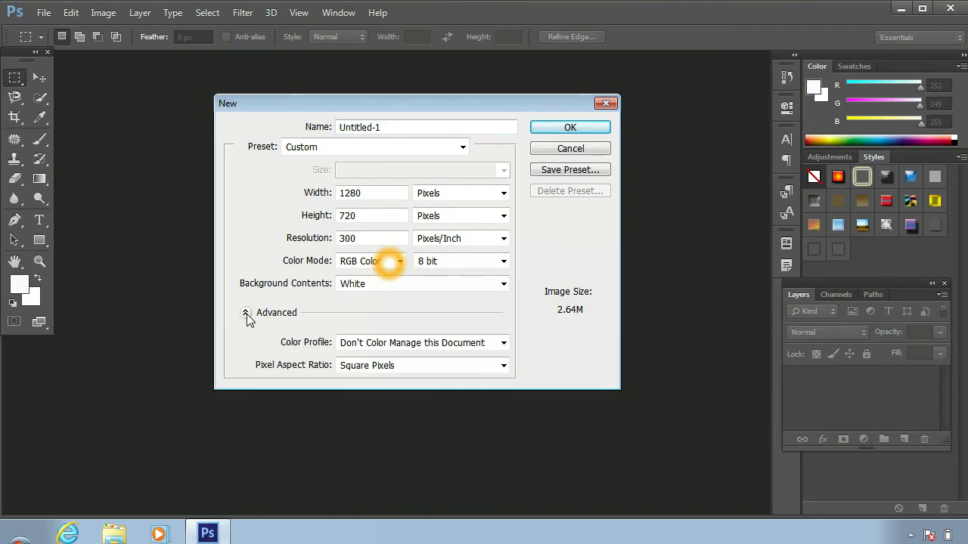
- Create the 1280 x 720 Untitled-1 document, then collapse and close the Tools panel
{"action": "left_click", "coordinate": [589, 127]}
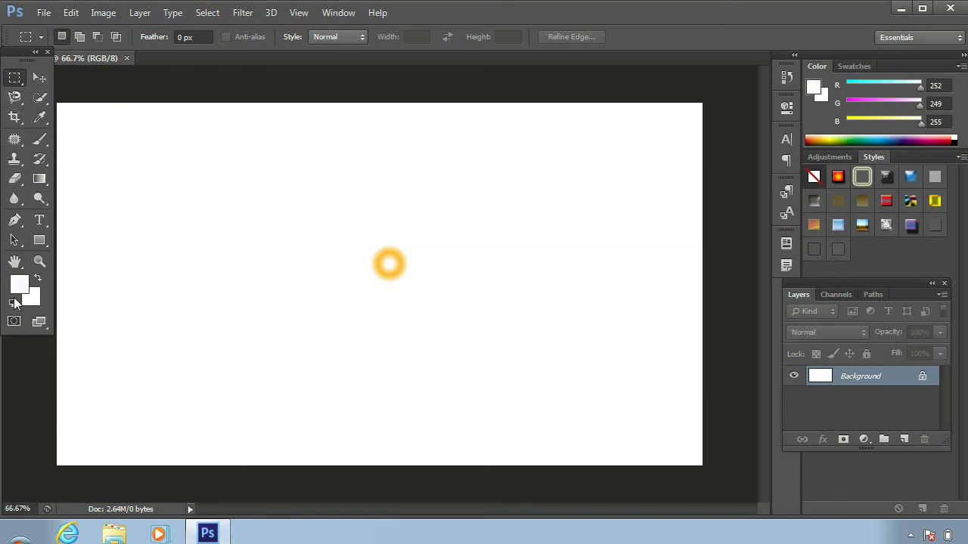
{"action": "left_click", "coordinate": [34, 53]}
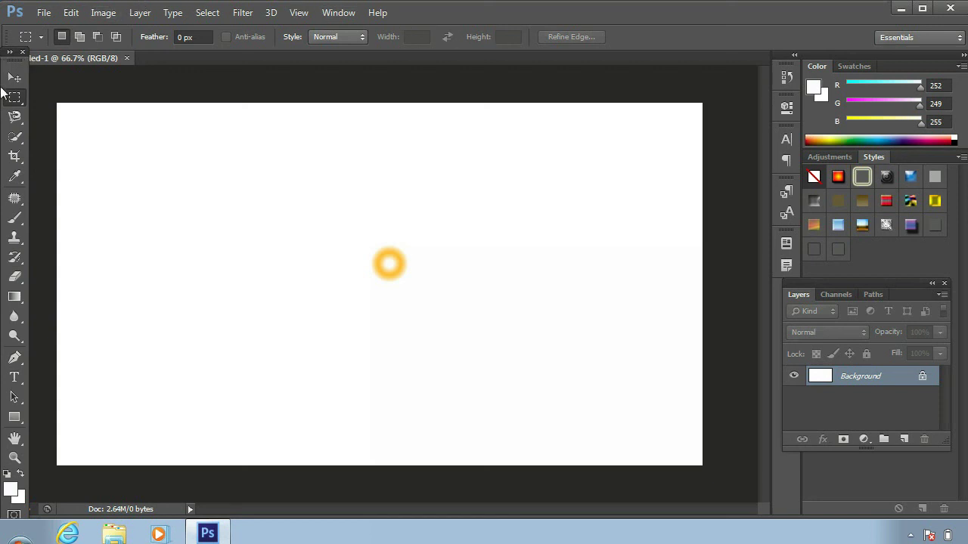
{"action": "left_click", "coordinate": [22, 52]}
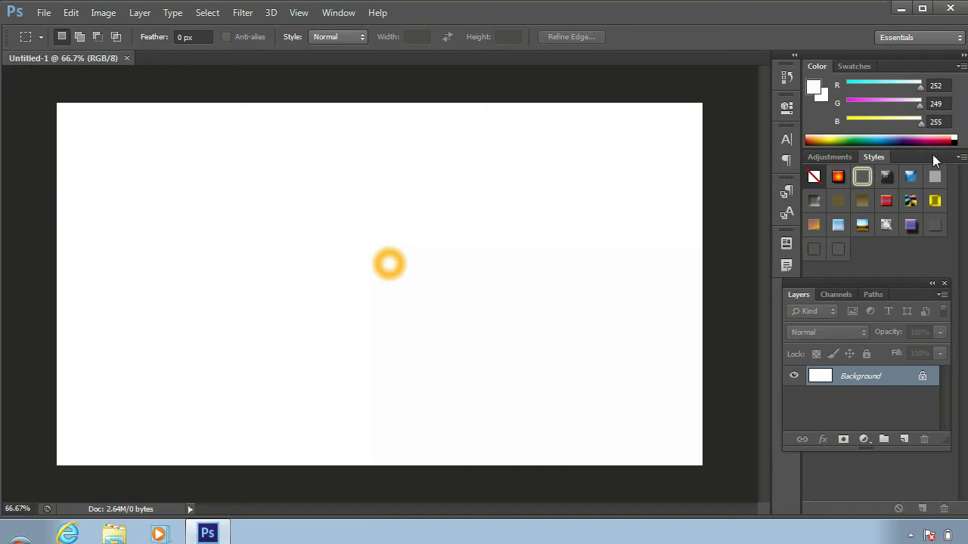
{"action": "left_click_drag", "start_coordinate": [889, 222], "coordinate": [950, 288]}
- Close the Layers, Channels and Paths group and reset the Essentials workspace
{"action": "left_click", "coordinate": [944, 283]}
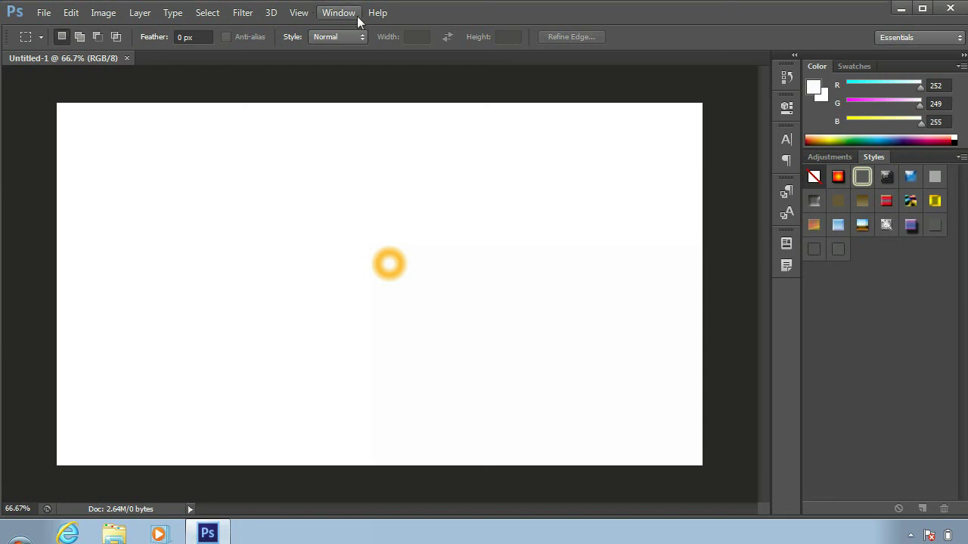
{"action": "left_click", "coordinate": [329, 14]}
{"action": "mouse_move", "coordinate": [353, 44]}
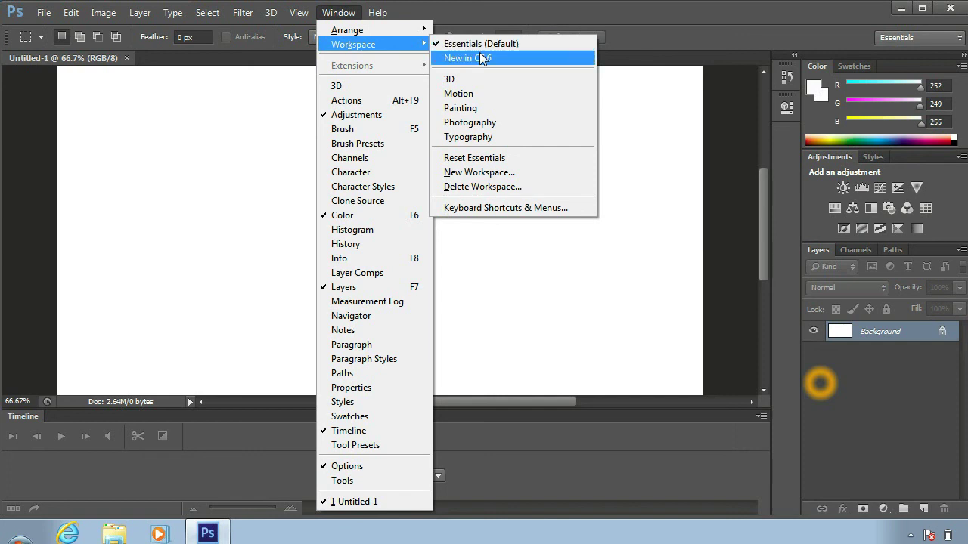
{"action": "left_click", "coordinate": [497, 159]}
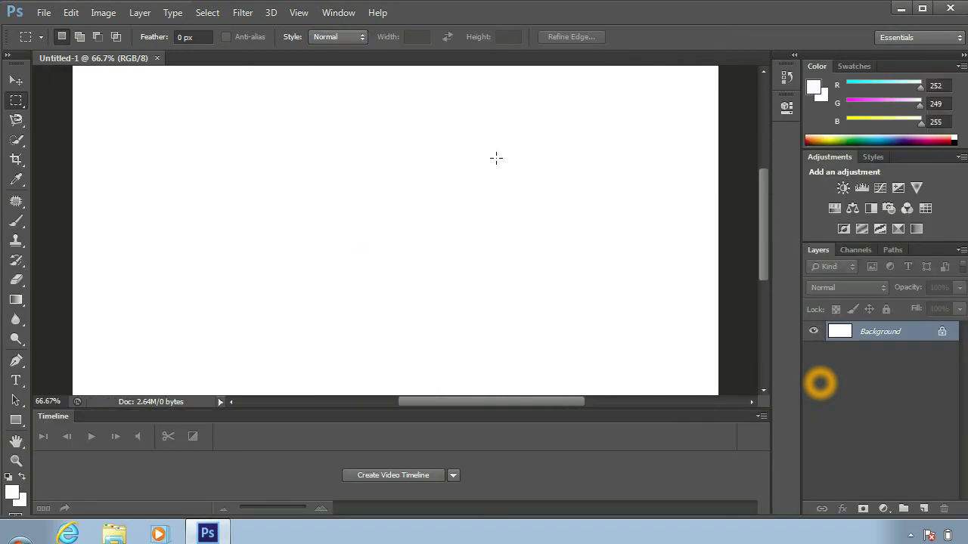